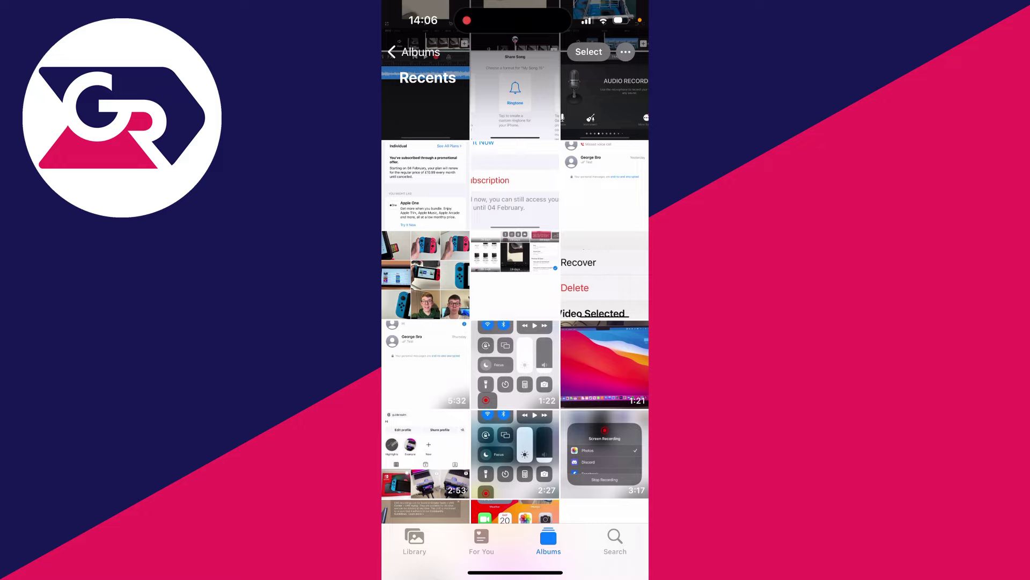
- Select two screenshots in Recents and send them to the trash, raising the Delete 2 Photos prompt
left_click(588, 51)
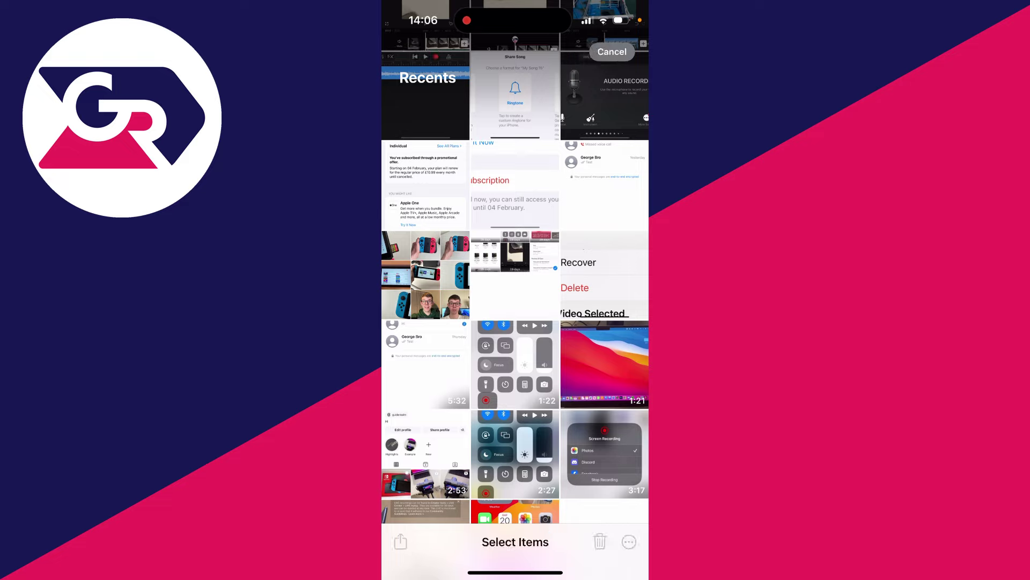
left_click(605, 275)
left_click(516, 276)
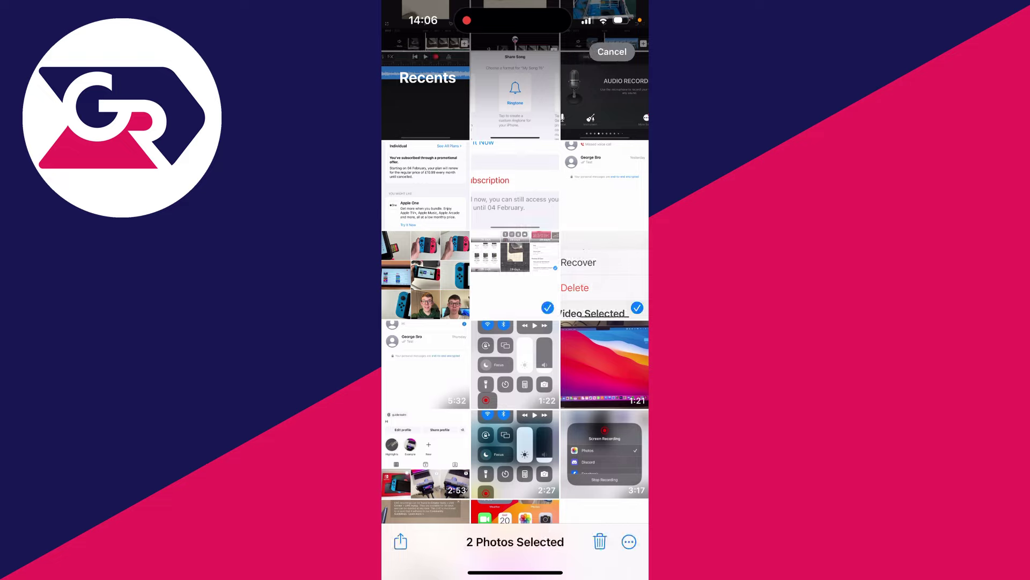
left_click(600, 541)
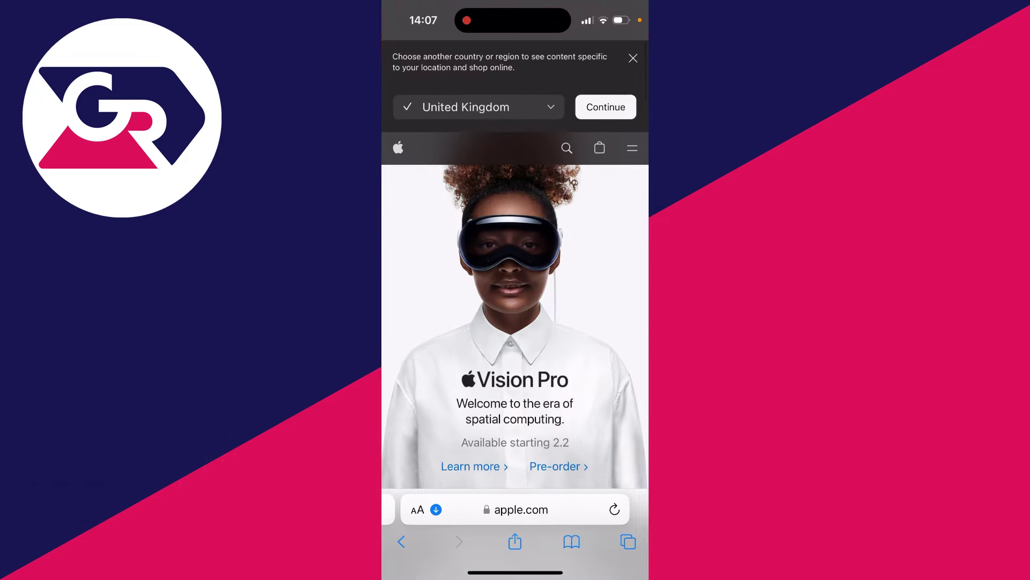
- Enter a new web address in Safari's address bar
left_click(522, 509)
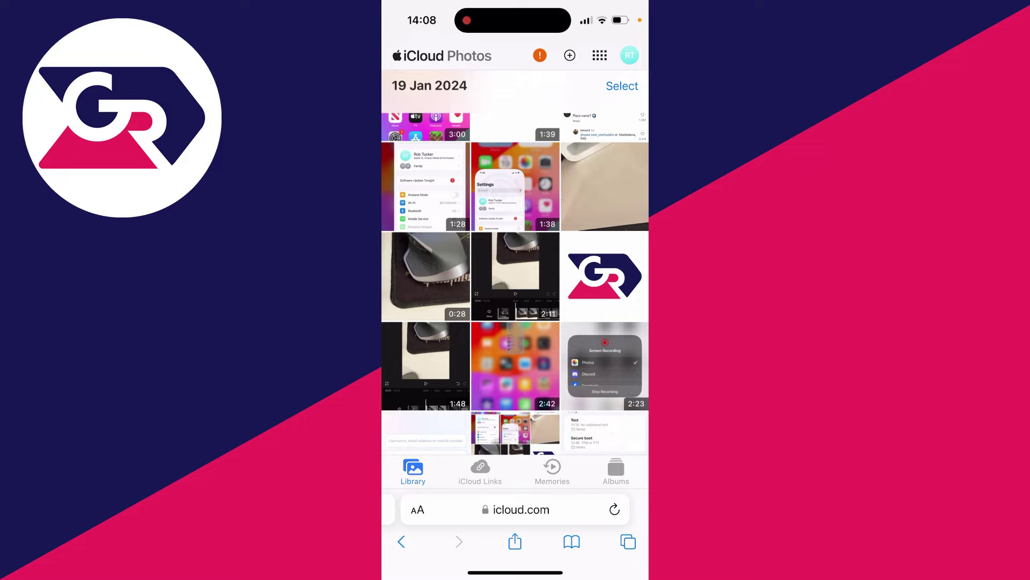
- Select the beige photo and the GR logo image in the iCloud Photos library
left_click(622, 85)
left_click(604, 186)
left_click(603, 275)
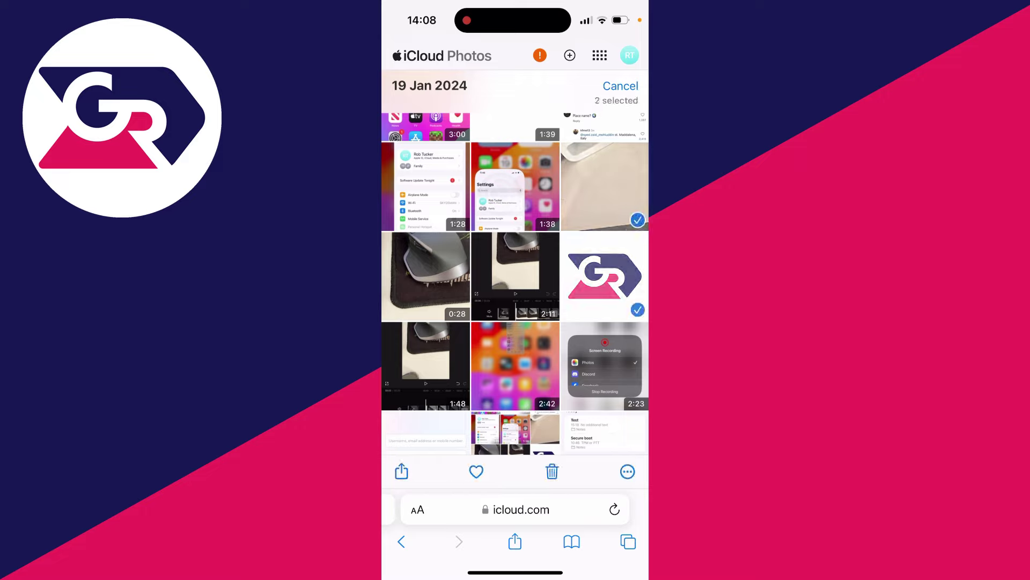